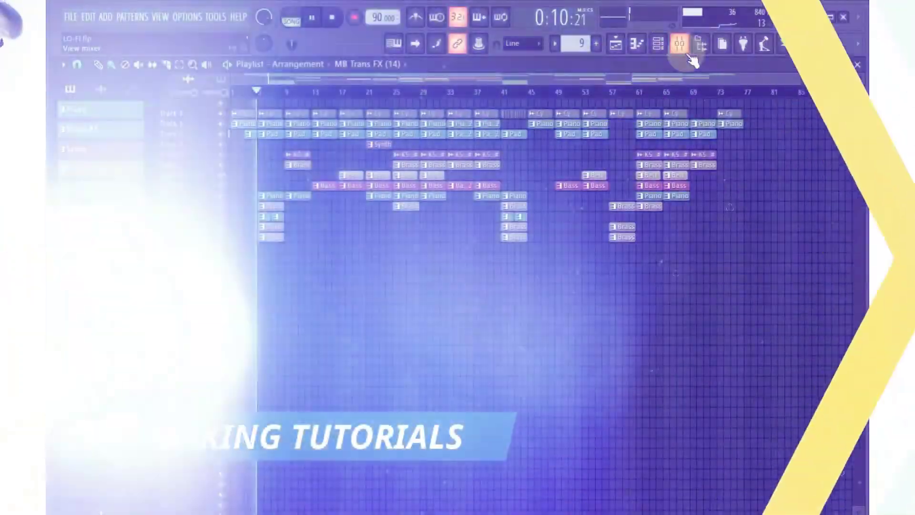
Show the Mixer window from the toolbar over the playlist arrangement.
click(688, 54)
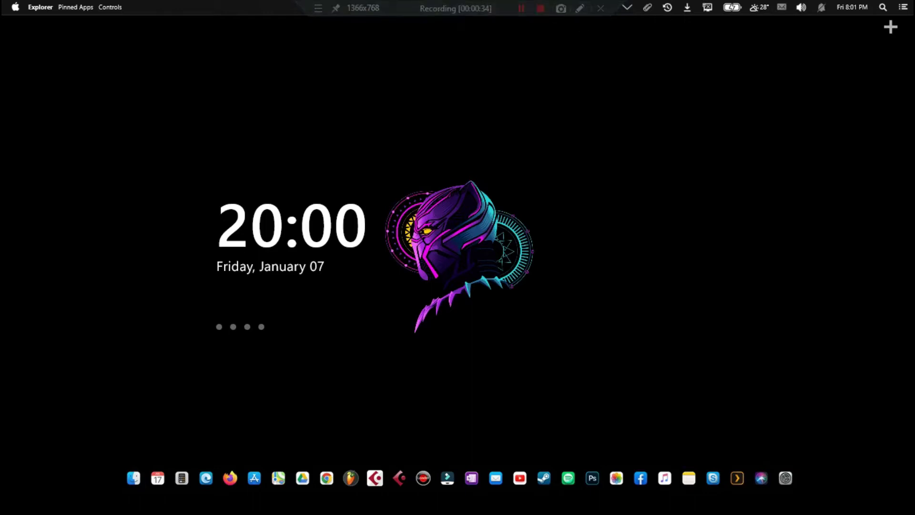
Launch FL Studio, dismiss MIDI settings, and select EDDIE MIX on the Desktop to open.
click(350, 477)
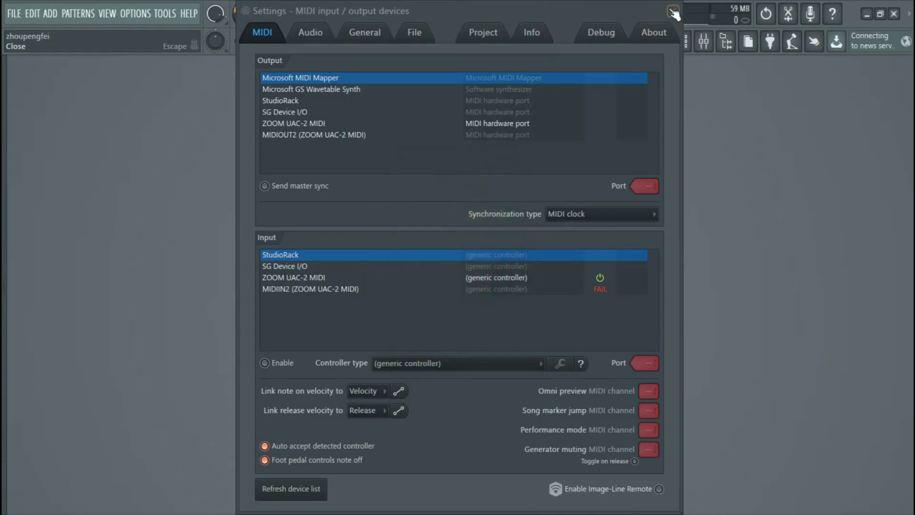
click(670, 13)
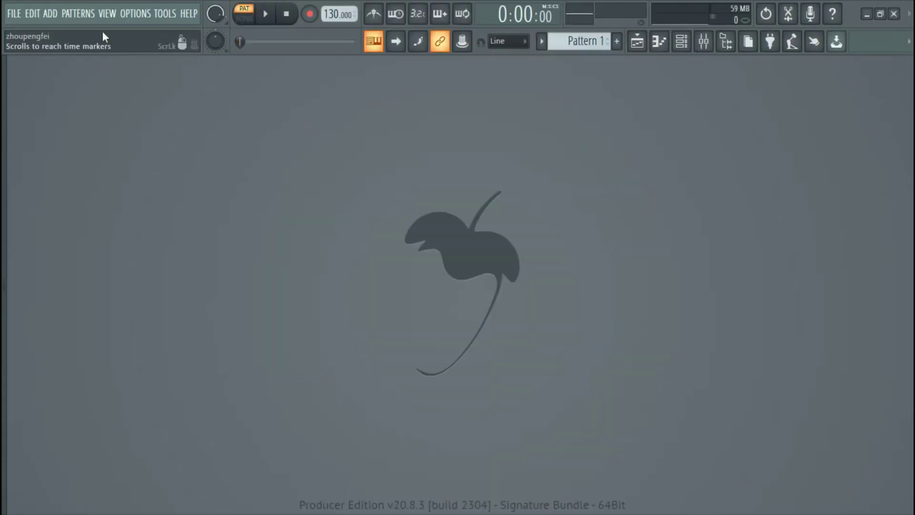
click(15, 13)
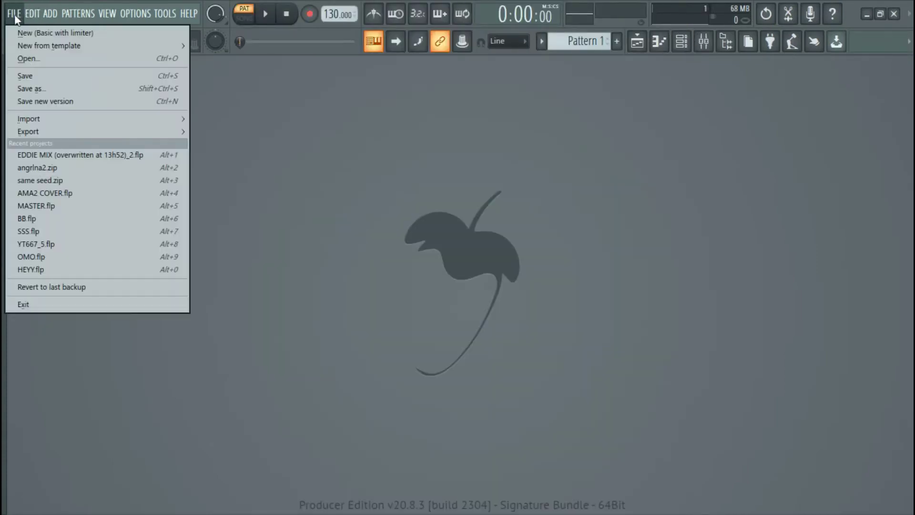
click(26, 58)
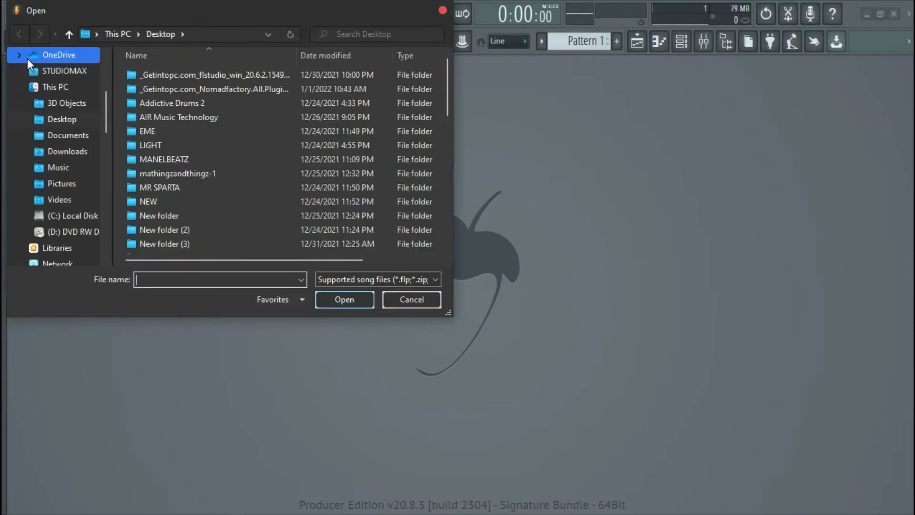
scroll(213, 159, down, 8)
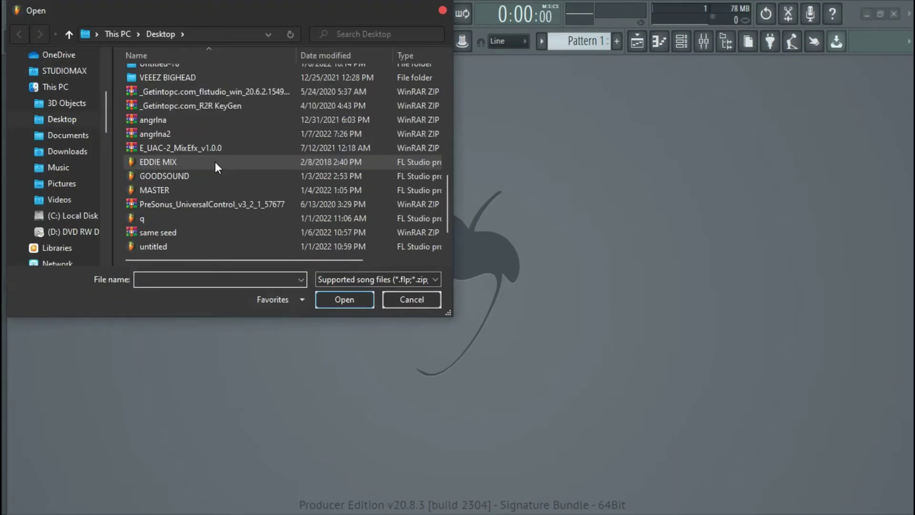
click(169, 162)
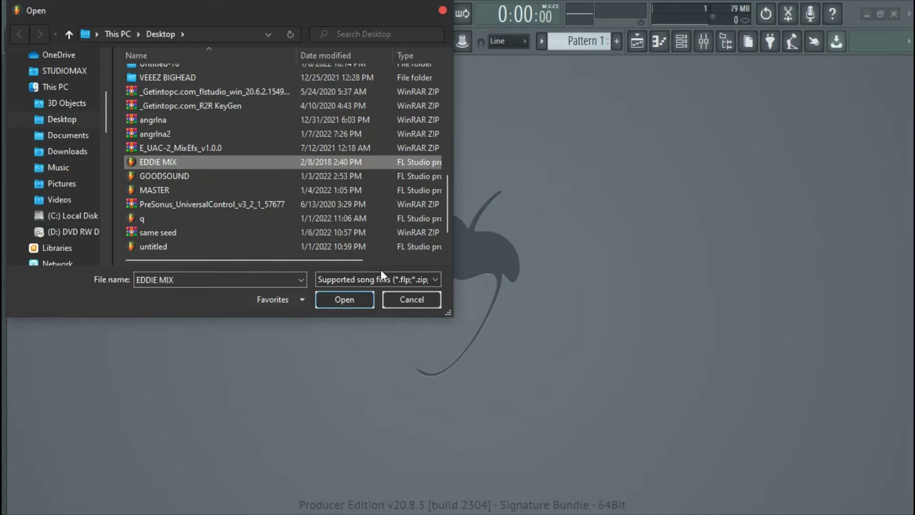
Open EDDIE MIX, which fails with an error that the FLP may be corrupted.
click(344, 299)
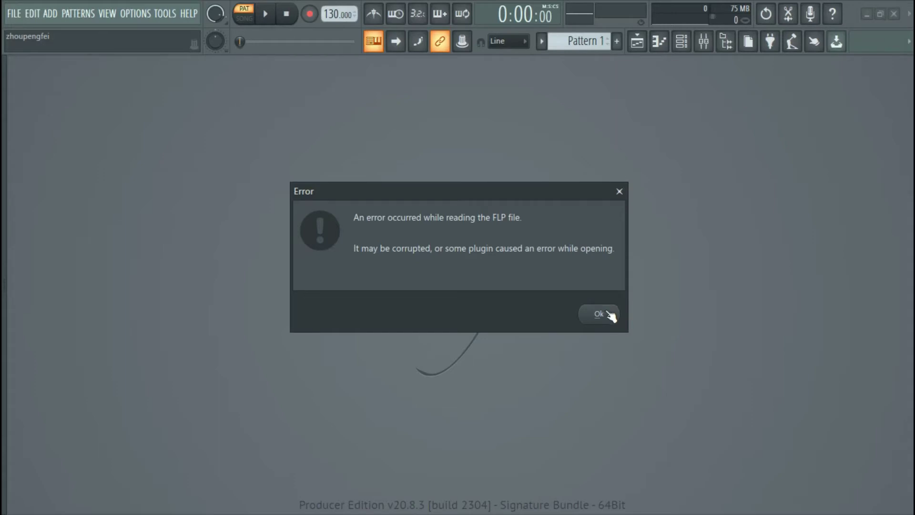
Dismiss the corrupted-file error and open a maximized File Explorer window.
click(609, 314)
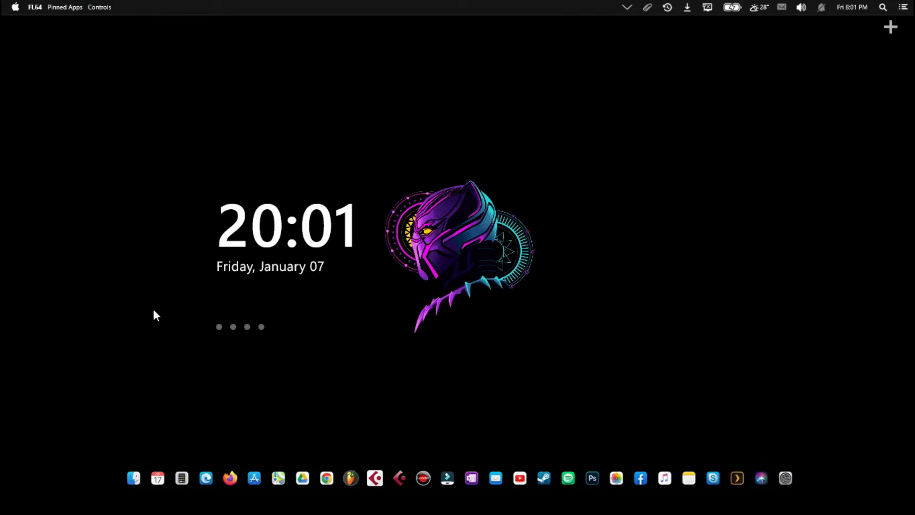
click(132, 474)
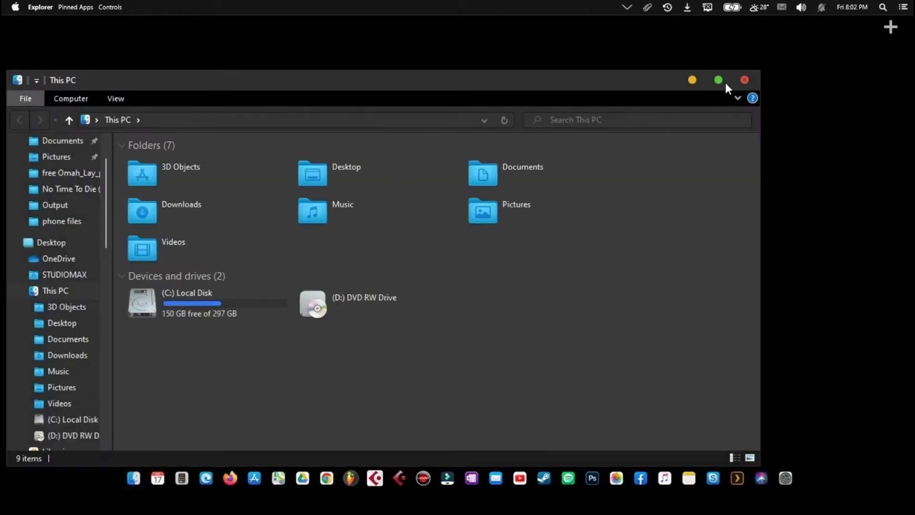
click(721, 80)
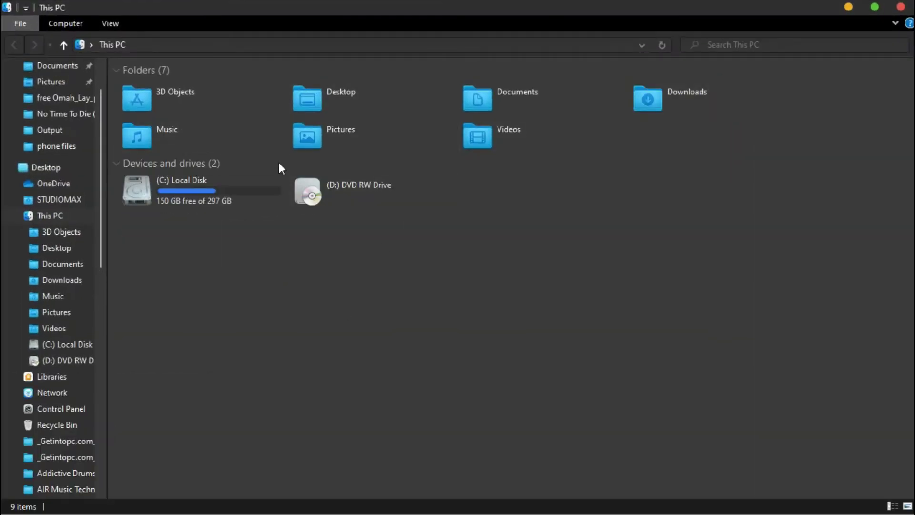
Navigate to Documents > Image-Line > FL Studio > Projects.
scroll(74, 125, up, 1)
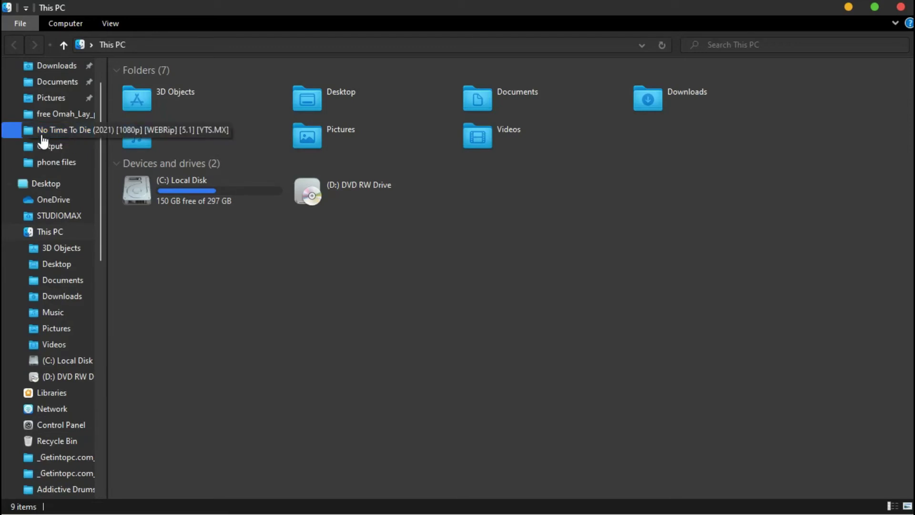
click(53, 88)
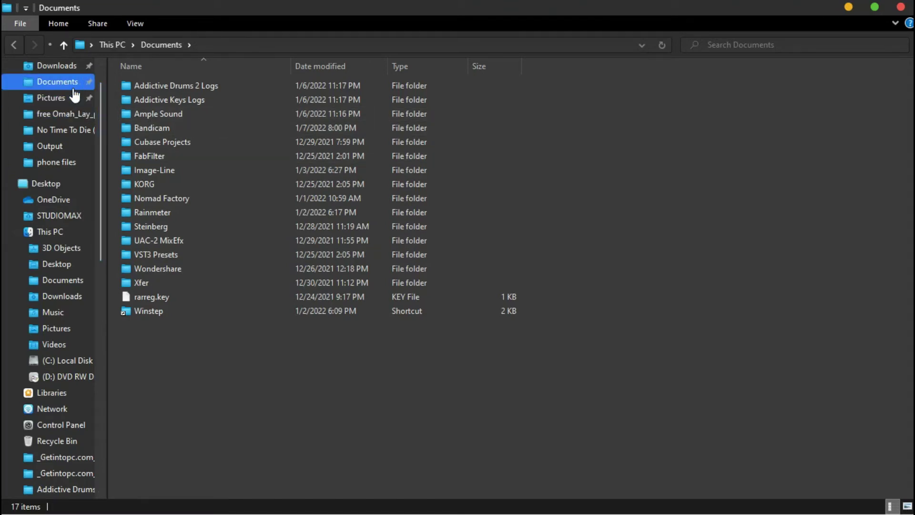
double_click(177, 170)
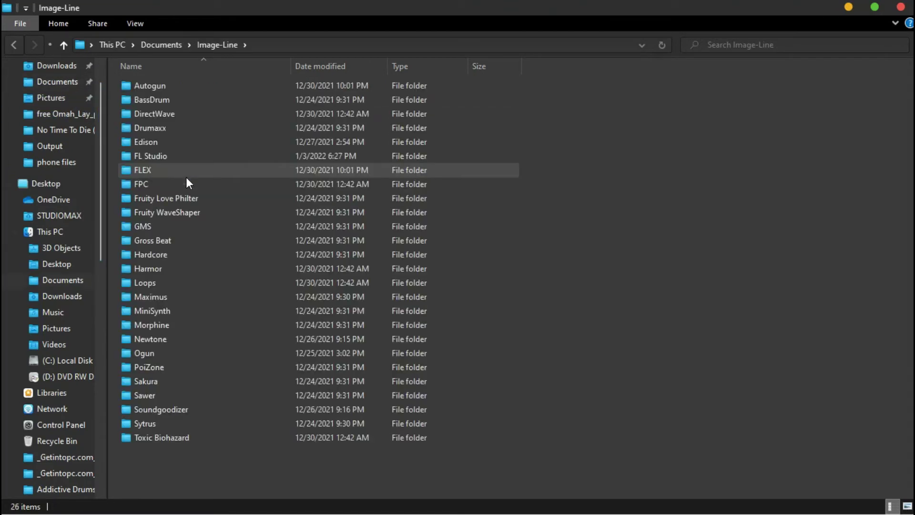
double_click(182, 156)
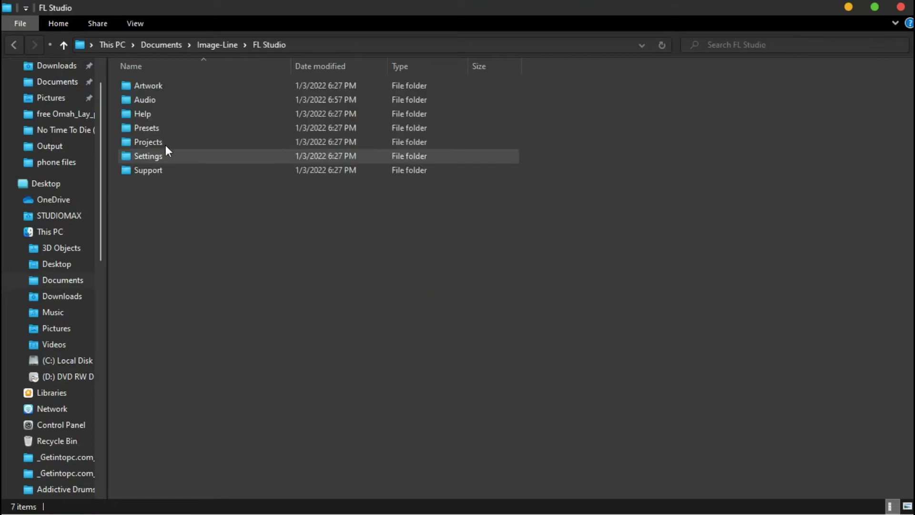
double_click(162, 142)
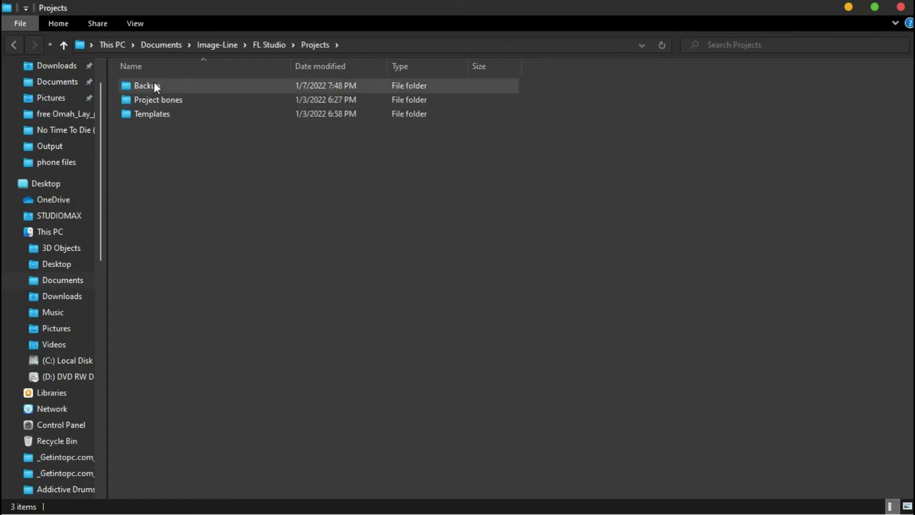
double_click(153, 82)
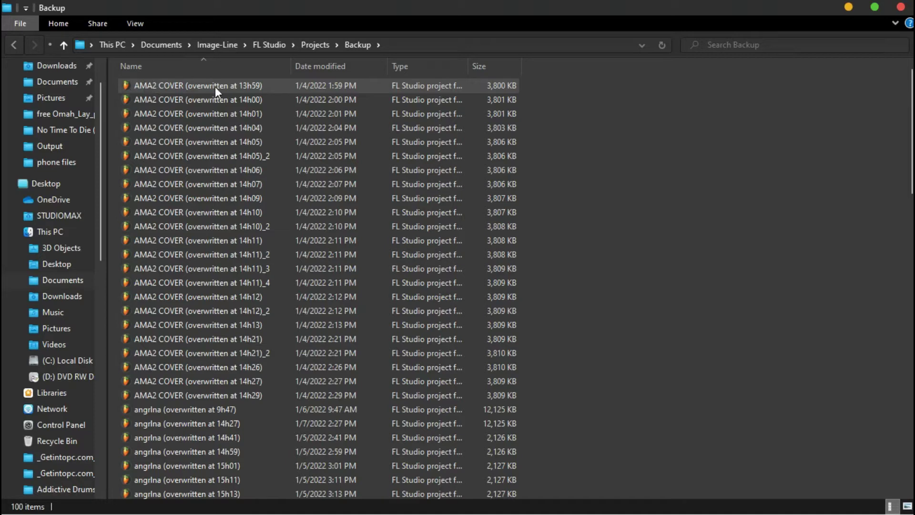
scroll(646, 192, down, 5)
scroll(646, 198, down, 18)
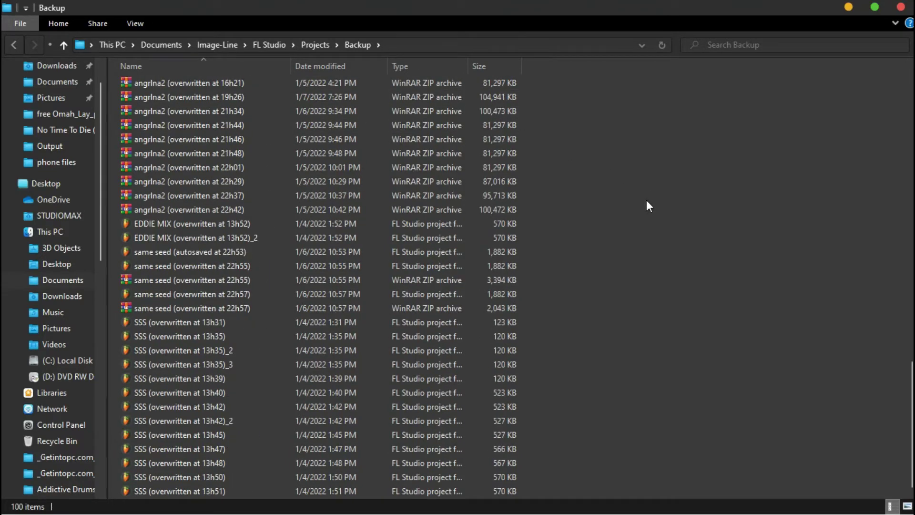
scroll(646, 201, up, 10)
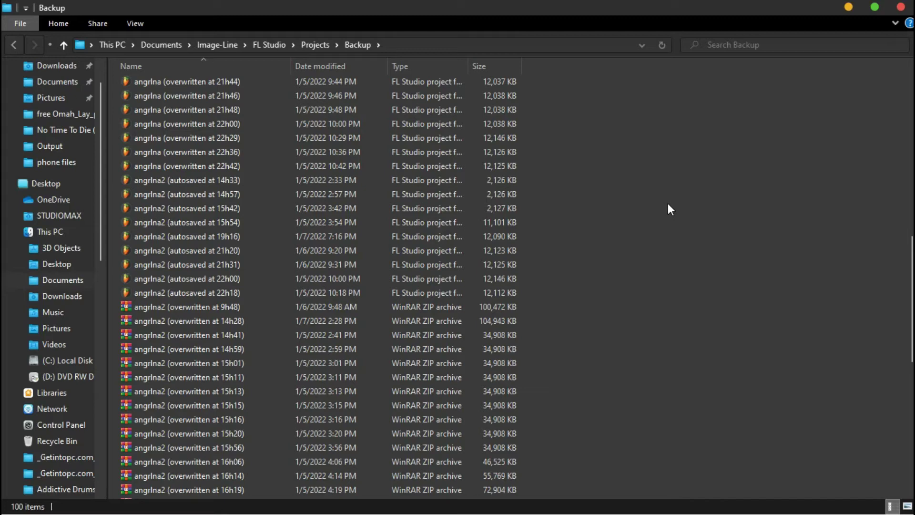
scroll(669, 205, up, 13)
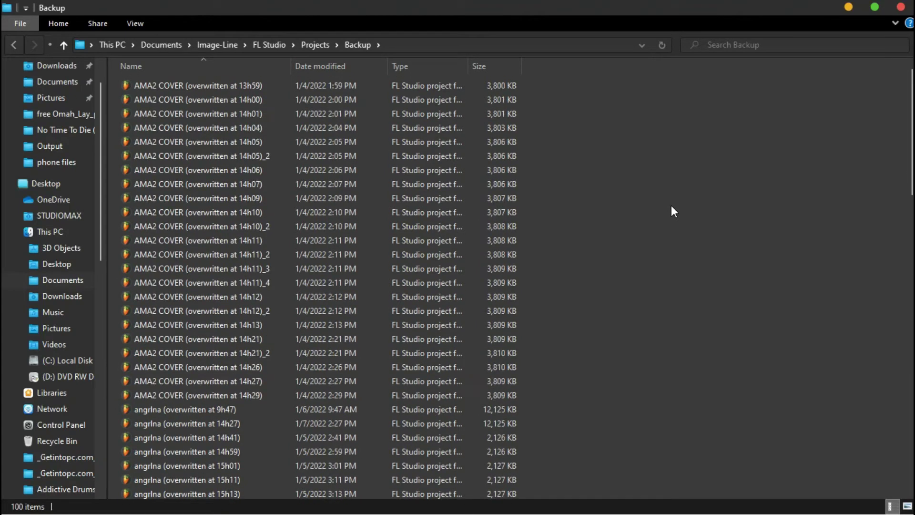
scroll(672, 208, down, 10)
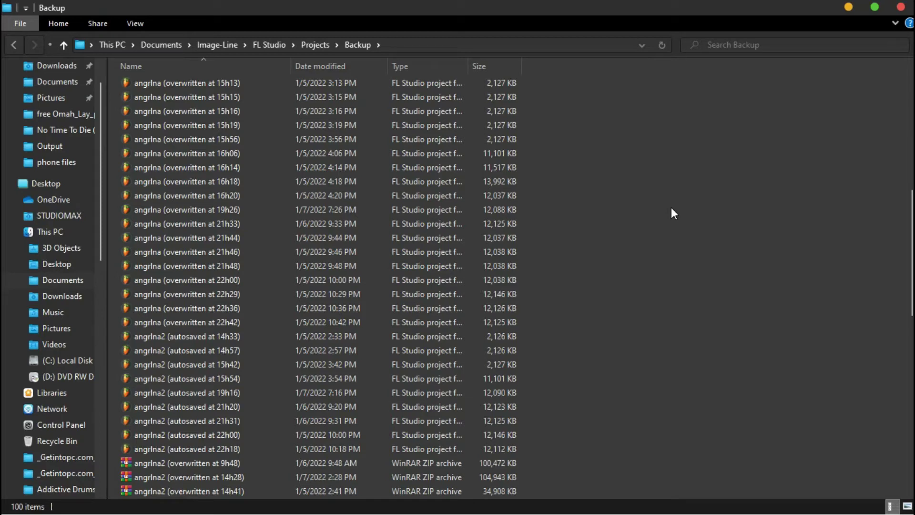
scroll(672, 208, down, 4)
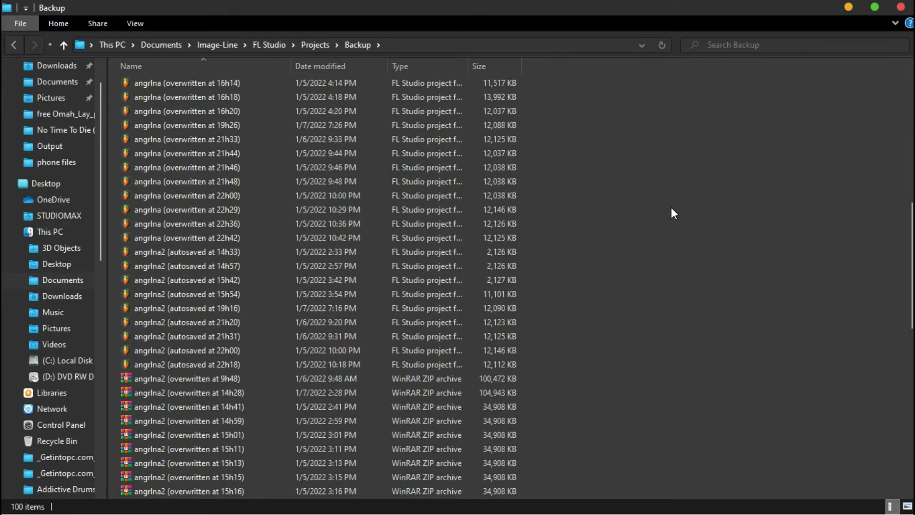
scroll(671, 209, up, 10)
scroll(671, 208, up, 5)
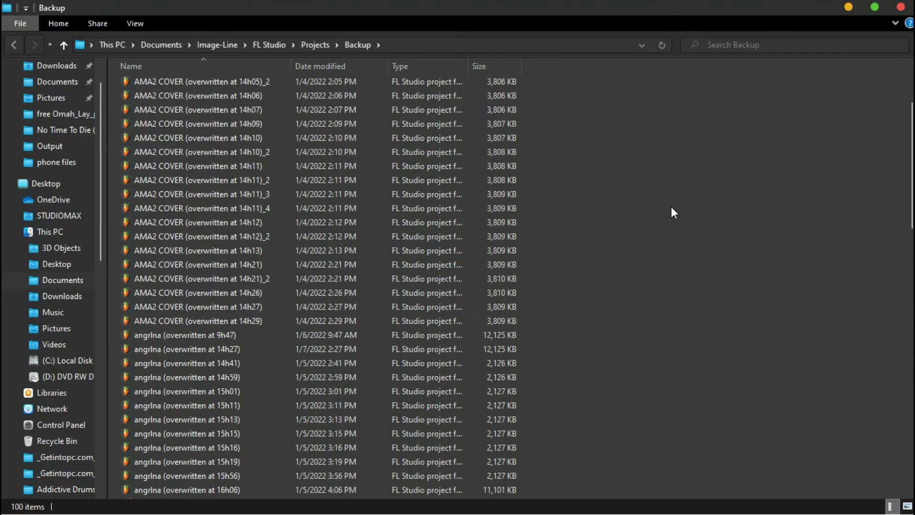
scroll(671, 208, down, 5)
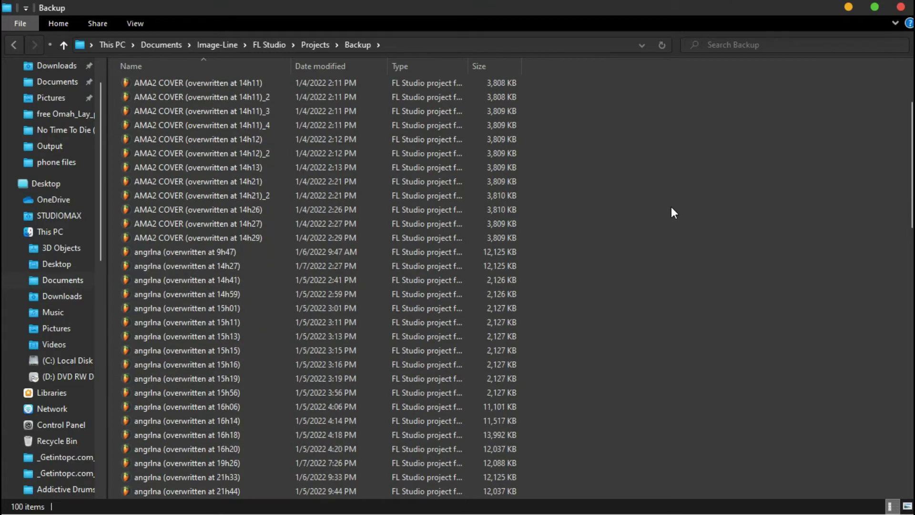
scroll(673, 191, down, 3)
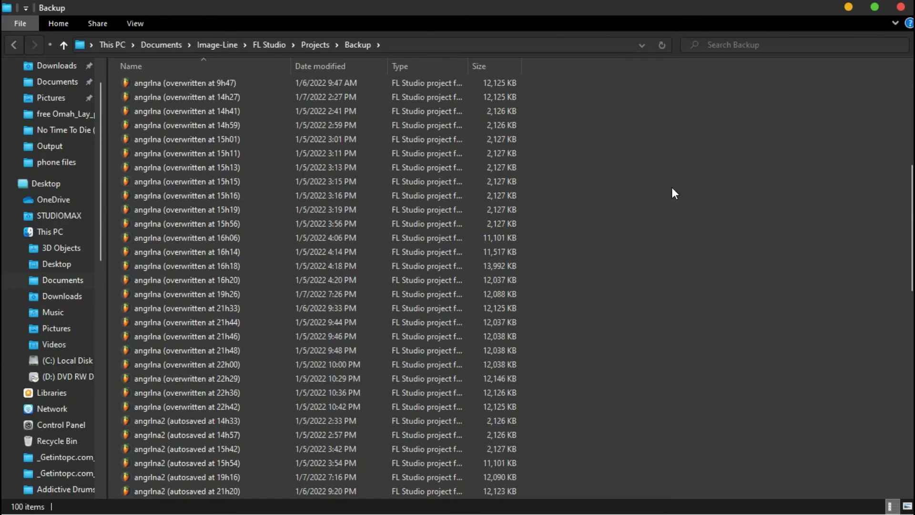
scroll(673, 189, down, 15)
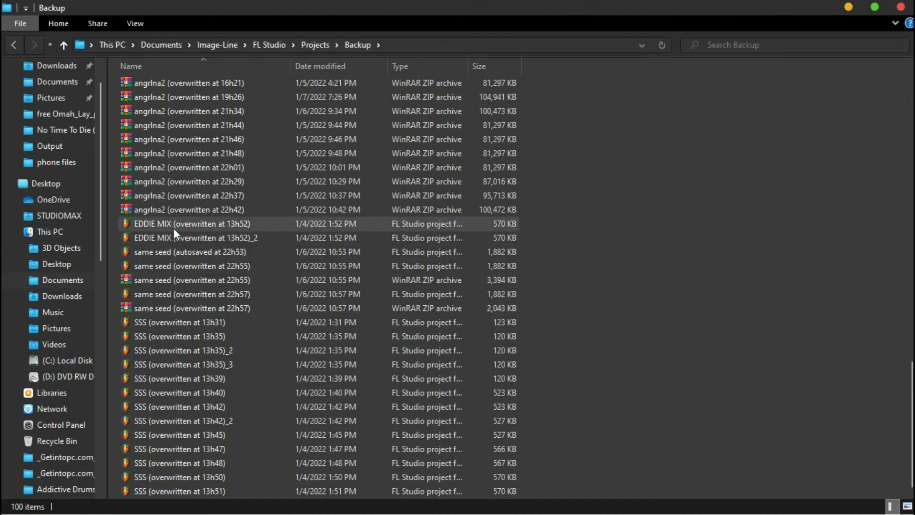
Open the EDDIE MIX backup copy from the Backup folder in FL Studio.
click(173, 228)
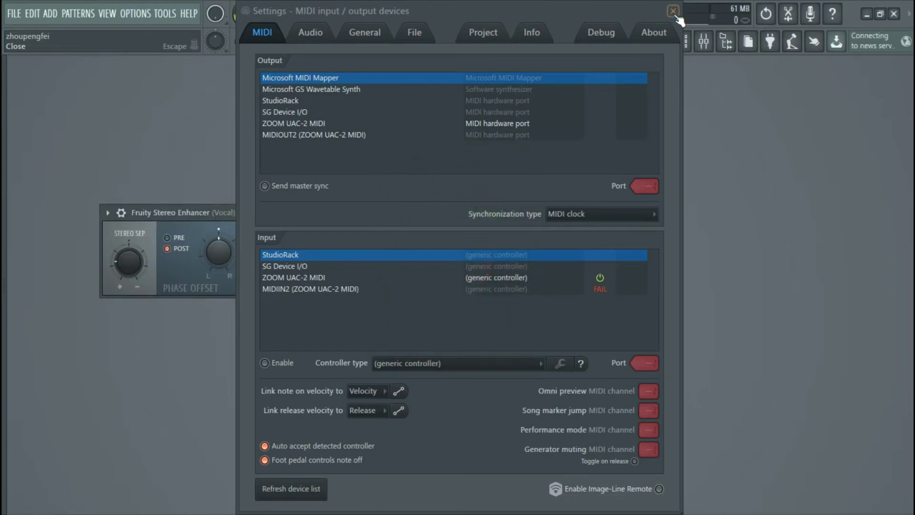
Close the MIDI settings window and show the Playlist arrangement.
click(676, 15)
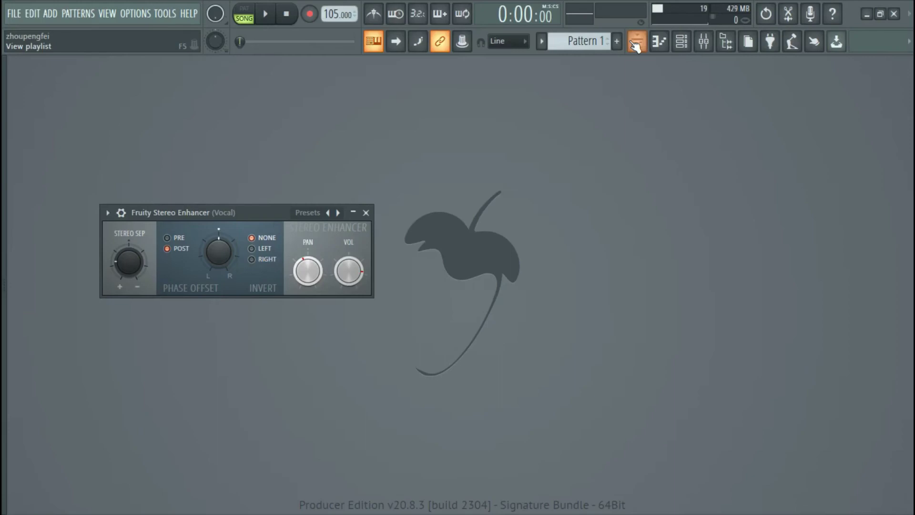
click(638, 42)
scroll(388, 93, down, 5)
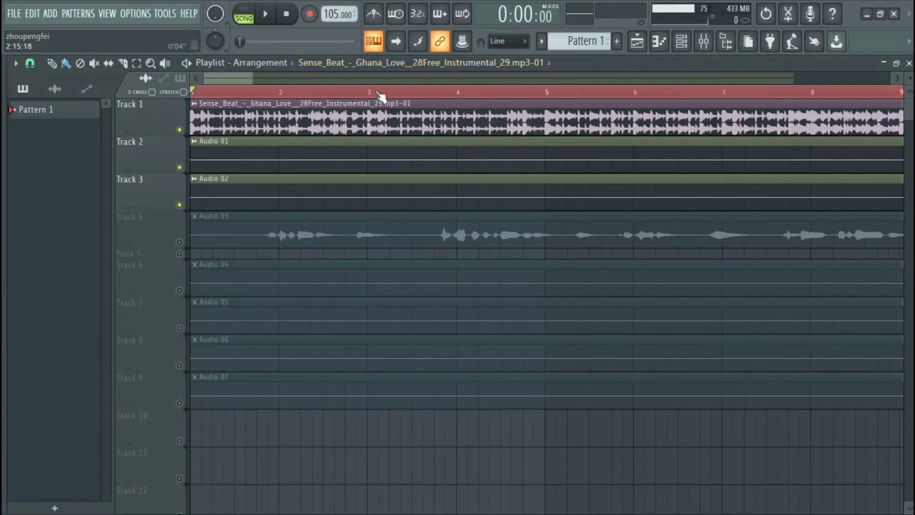
Bypass the effects on the Vocal and Pre master mixer inserts, then close the Mixer.
click(703, 42)
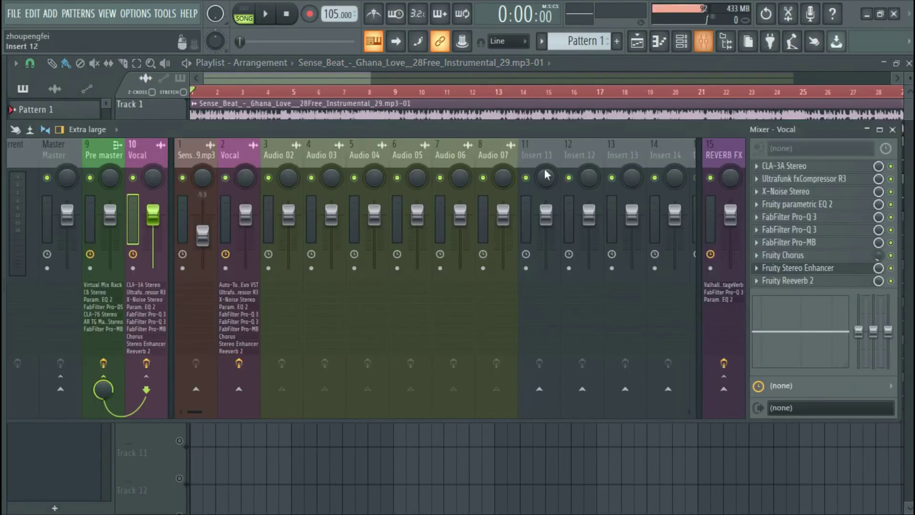
click(239, 366)
click(146, 364)
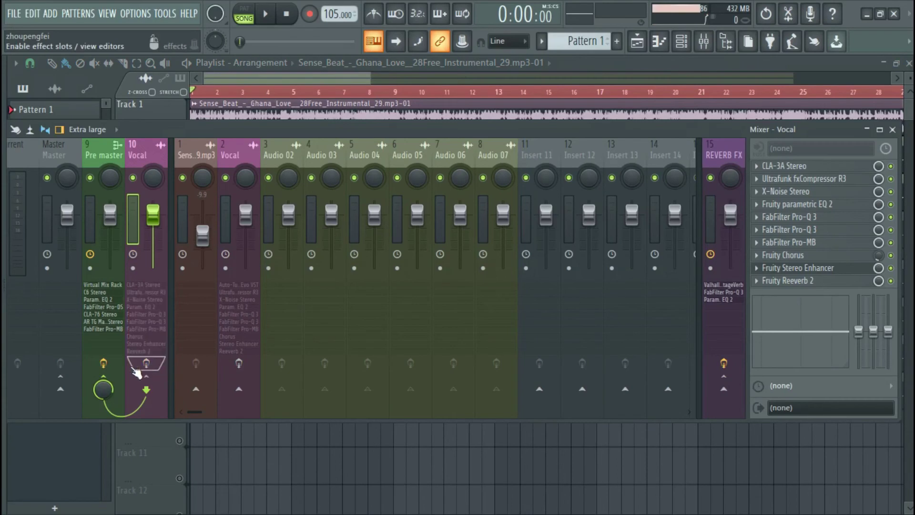
click(103, 363)
click(363, 76)
Zoom out the playlist and start playback of the recovered song.
scroll(354, 80, down, 4)
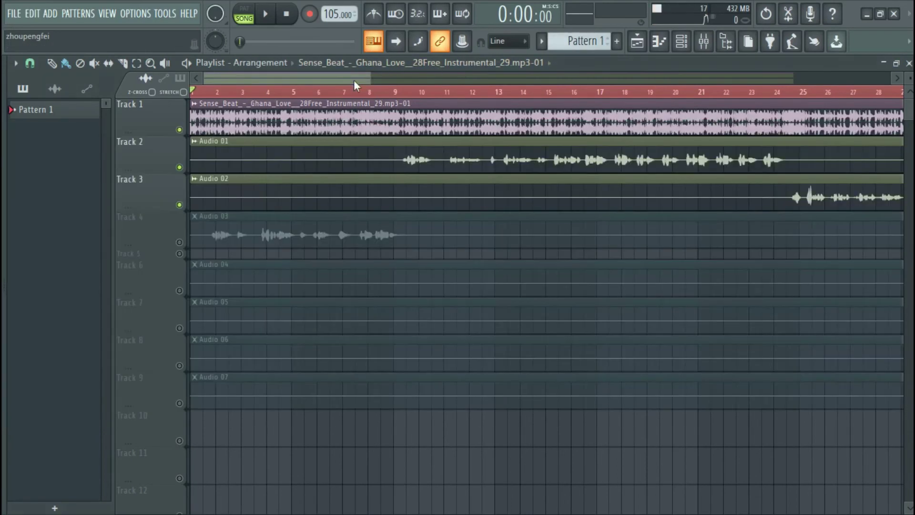
scroll(346, 90, down, 4)
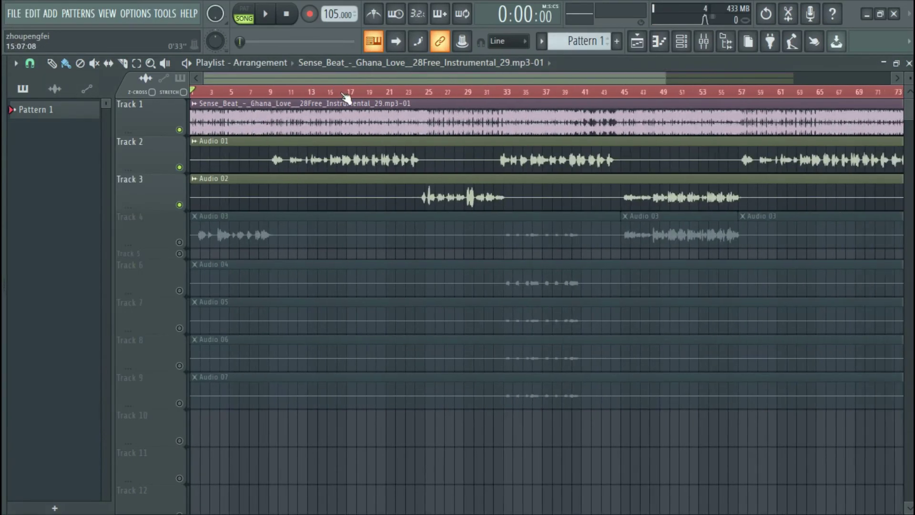
scroll(317, 147, down, 3)
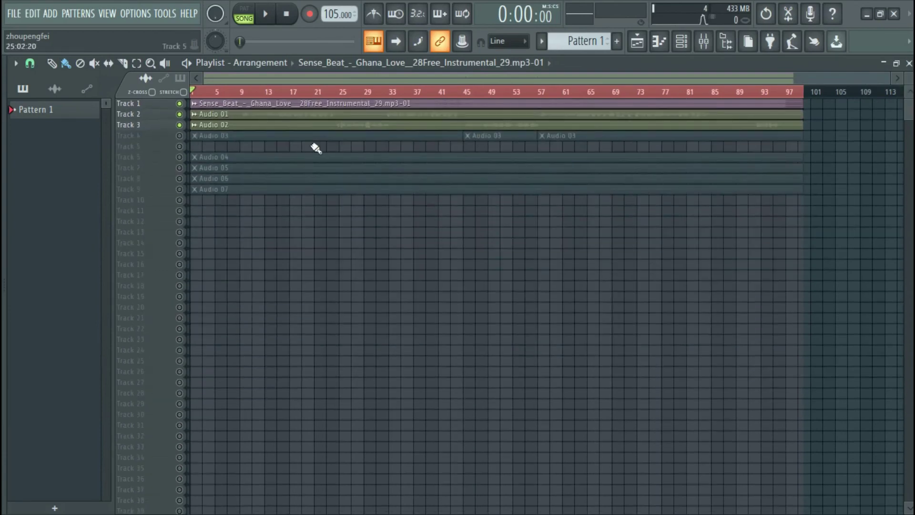
click(269, 16)
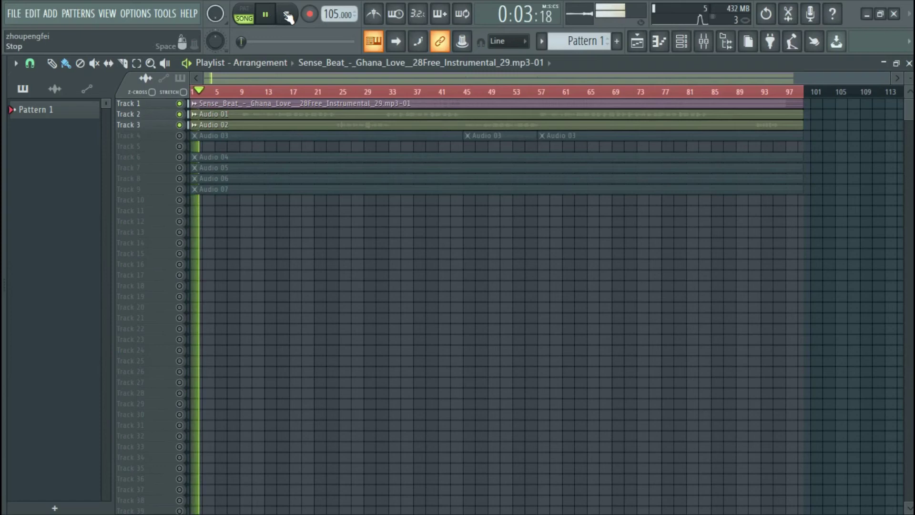
Stop playback so the song position returns to 0:00:00.
click(287, 15)
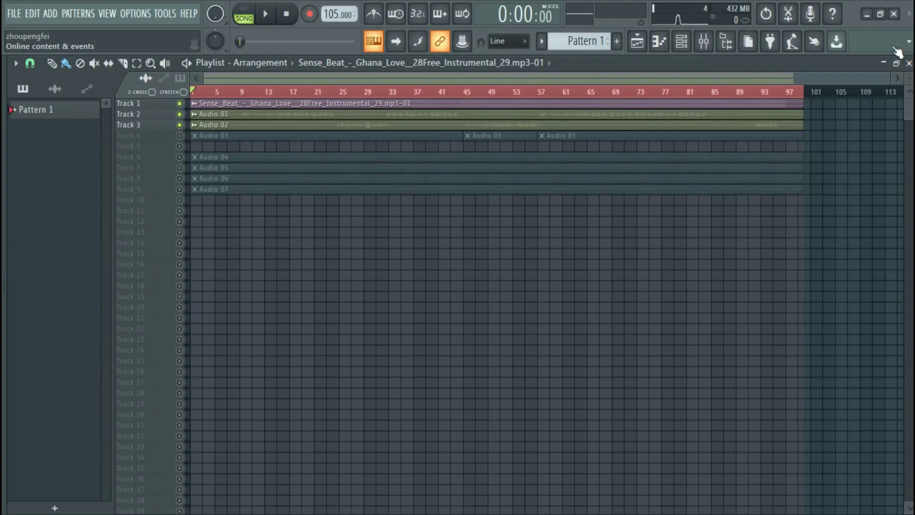
Quit FL Studio, bringing up the prompt to save changes to untitled.flp.
click(895, 14)
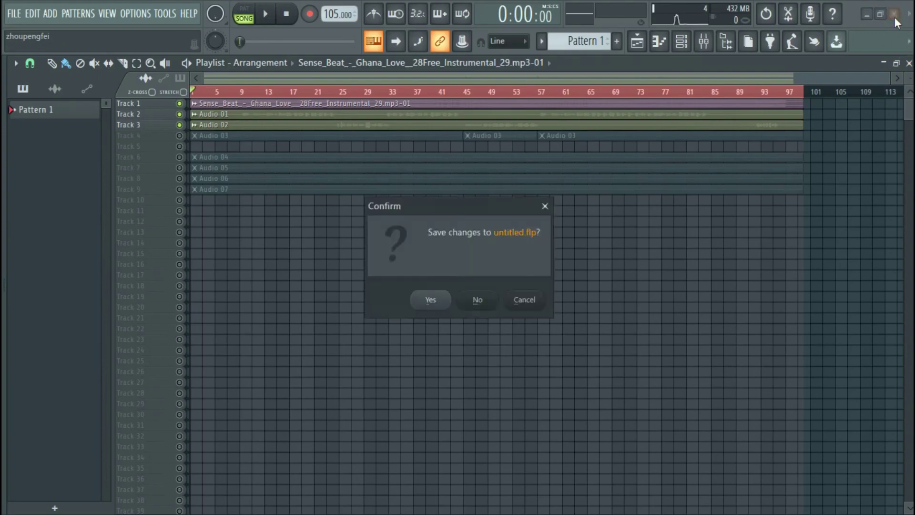